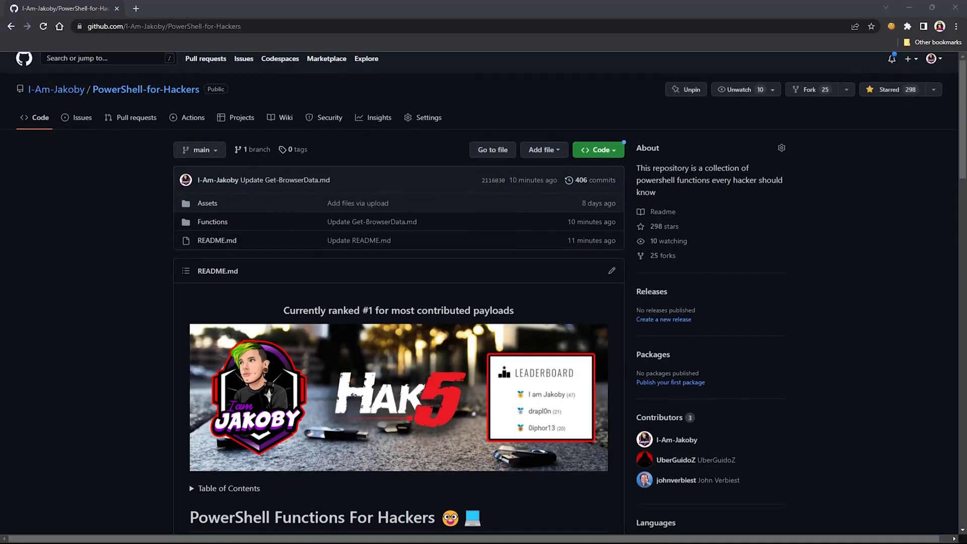
scroll(484, 302, "down", 3)
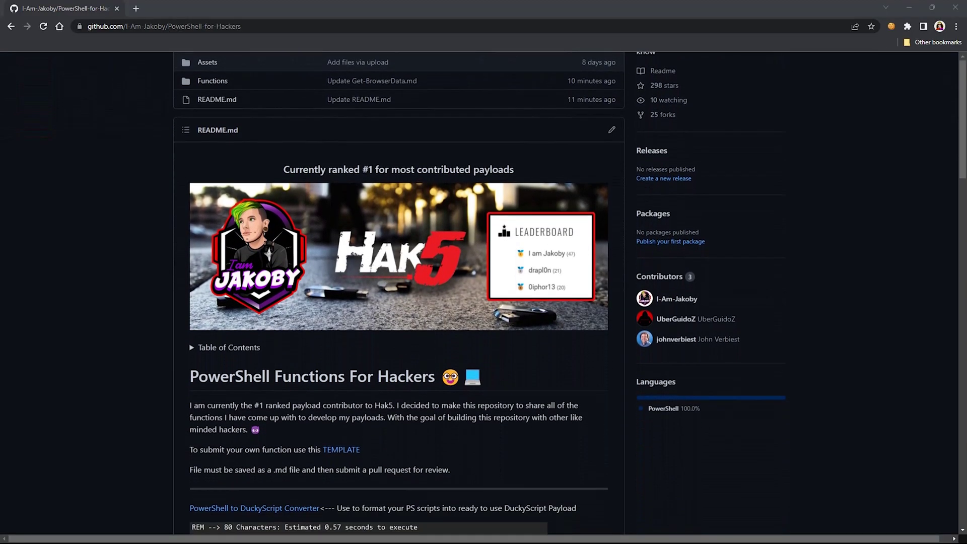
scroll(484, 302, "down", 3)
scroll(483, 303, "down", 2)
scroll(483, 302, "down", 1)
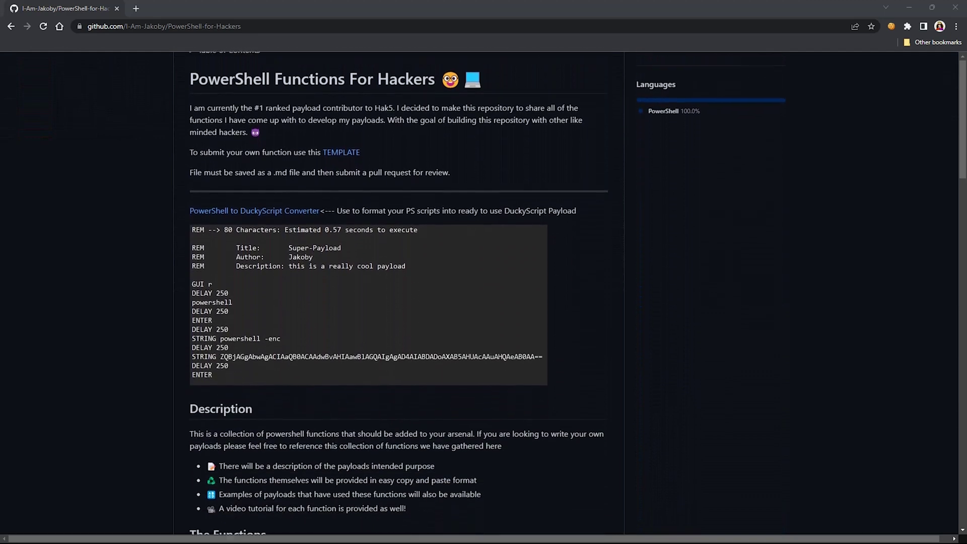
scroll(484, 302, "down", 1)
scroll(484, 302, "down", 1)
scroll(484, 302, "down", 1)
scroll(483, 302, "down", 1)
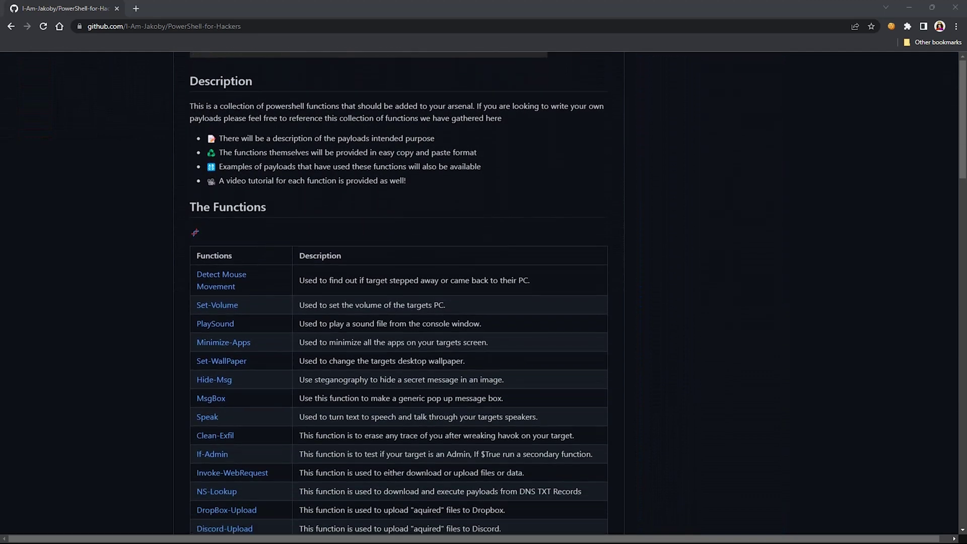
scroll(483, 302, "down", 1)
scroll(484, 303, "down", 1)
scroll(484, 302, "down", 1)
scroll(483, 302, "down", 1)
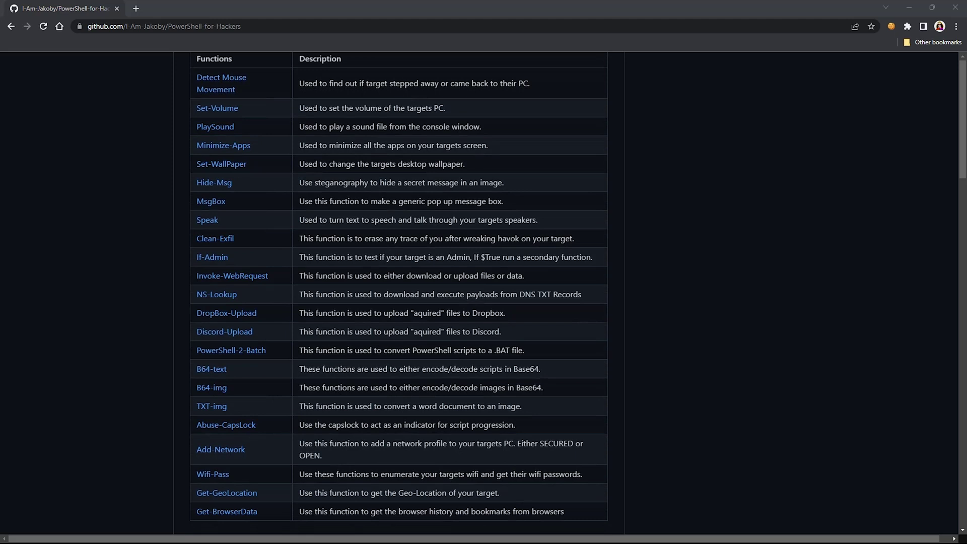
scroll(483, 303, "down", 1)
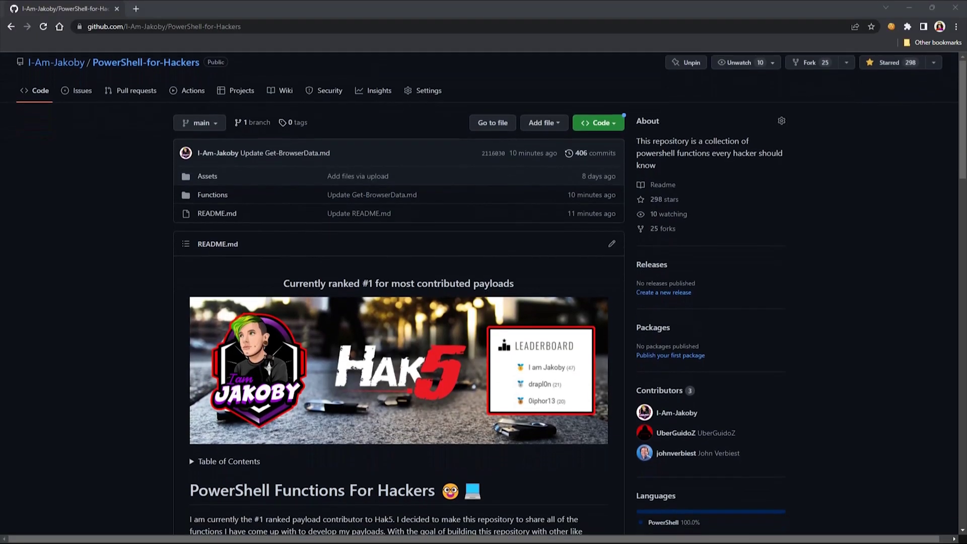
scroll(484, 302, "down", 3)
scroll(483, 302, "down", 3)
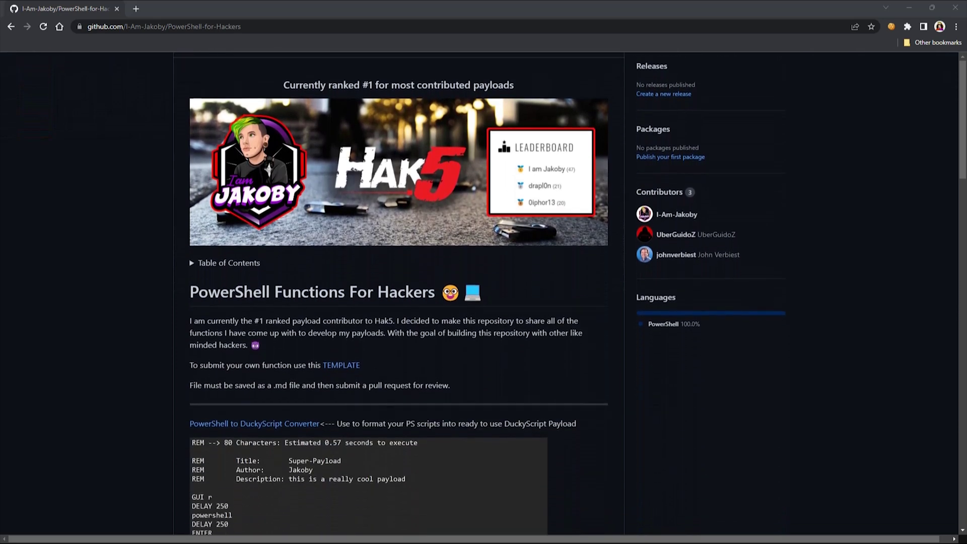
scroll(483, 303, "down", 2)
scroll(484, 302, "down", 2)
scroll(484, 302, "down", 2)
scroll(483, 302, "down", 2)
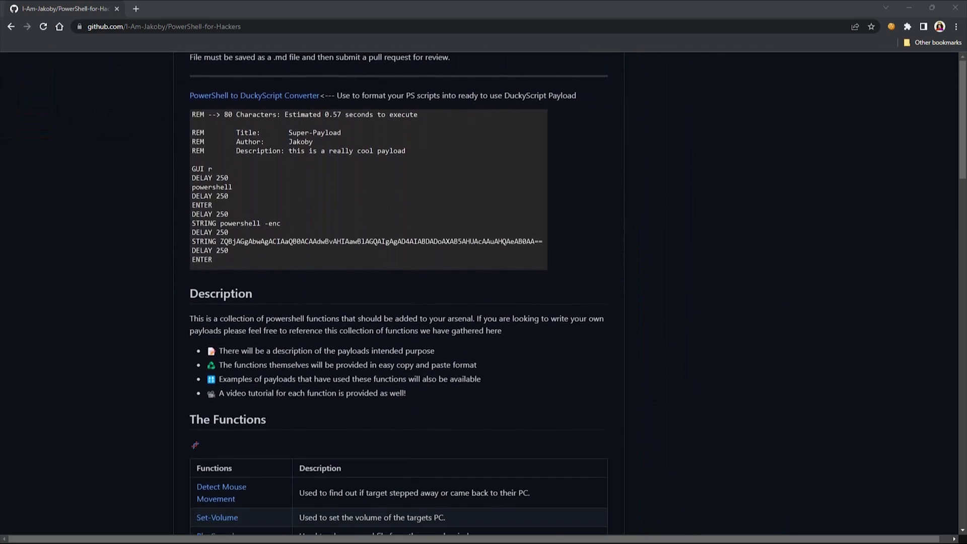
scroll(484, 302, "down", 2)
scroll(484, 302, "down", 2)
scroll(483, 302, "down", 2)
scroll(483, 302, "down", 2)
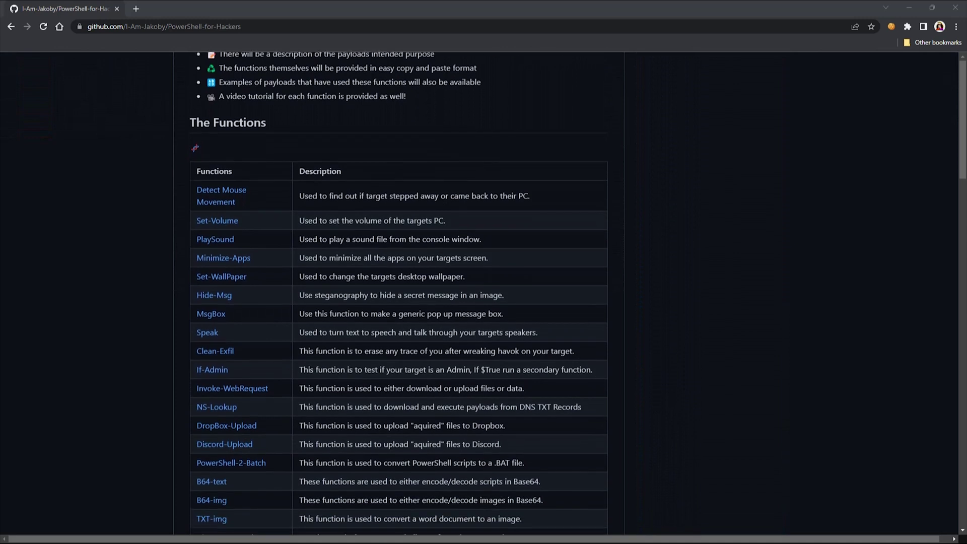
scroll(484, 302, "down", 2)
scroll(484, 302, "down", 2)
scroll(484, 303, "down", 2)
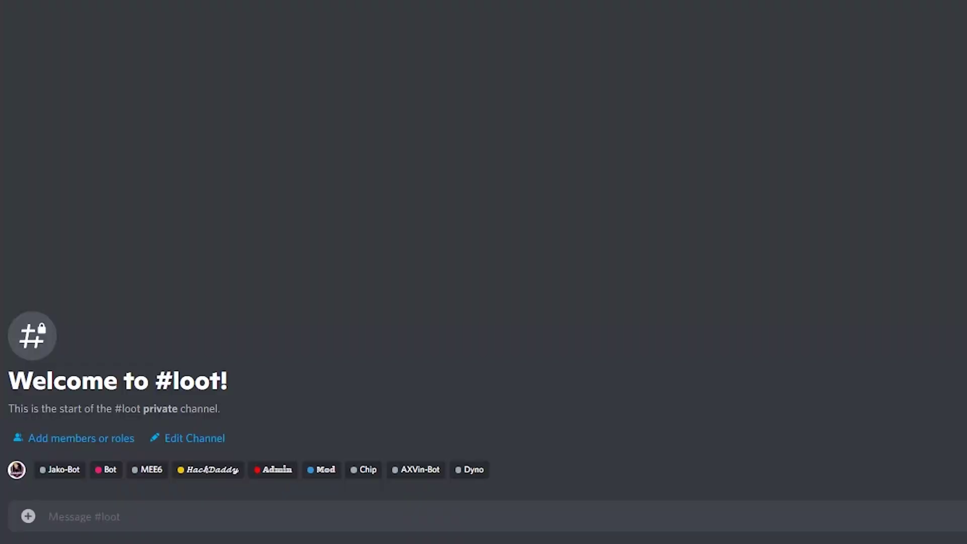